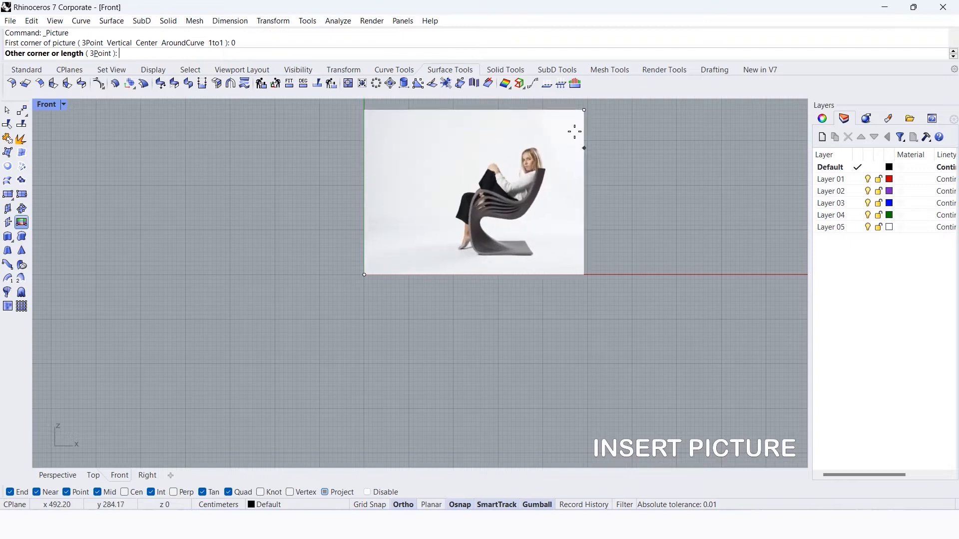
Step: Finish placing the chair reference picture in the Front view with one corner at the origin
scroll(397, 276, down, 8)
scroll(465, 230, up, 10)
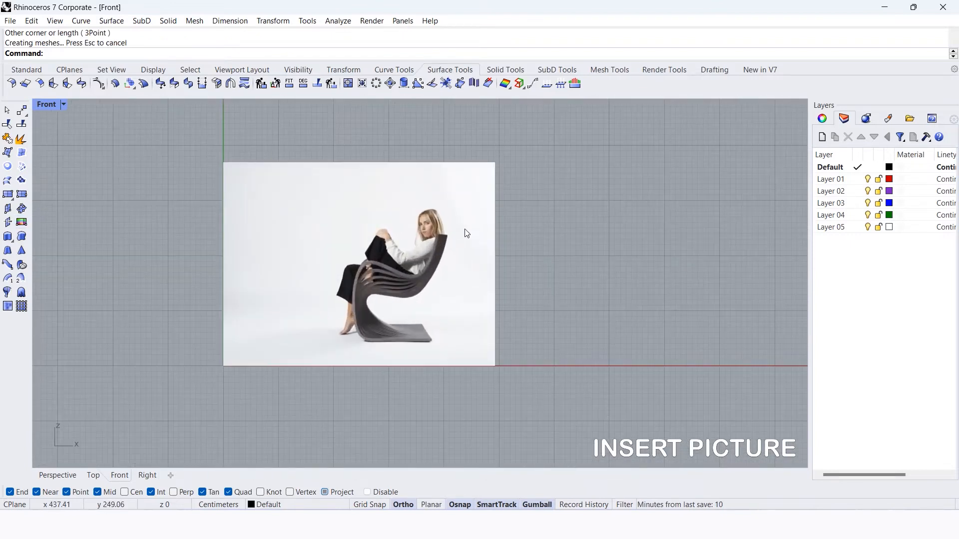
scroll(419, 299, up, 3)
Step: Scale the reference picture from the lower end of the chair's base so the chair's height becomes 85.3 cm
click(418, 300)
text(Scale)
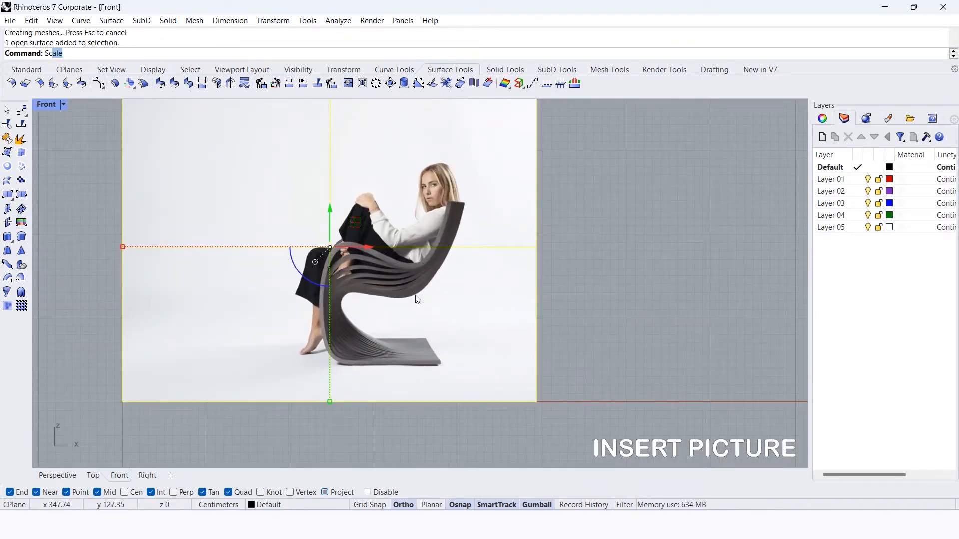
key(Return)
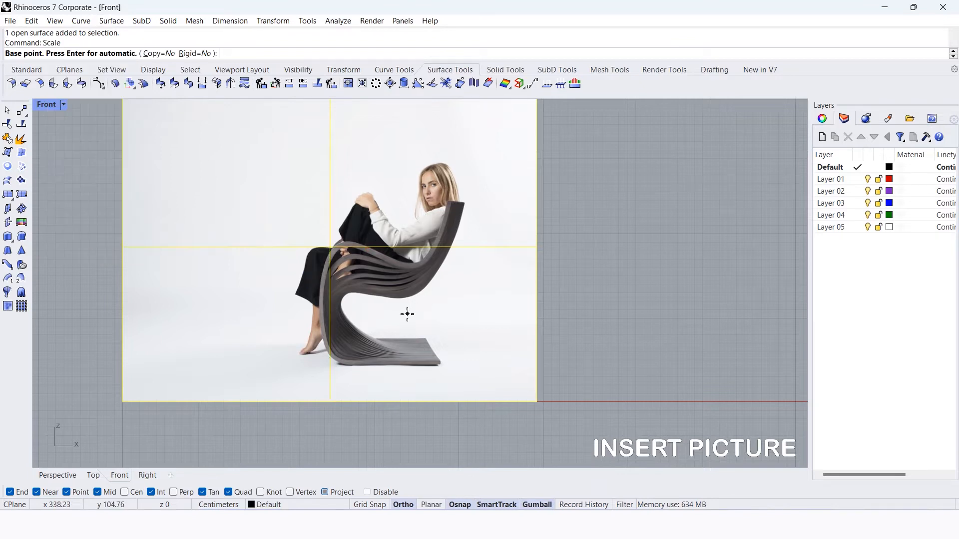
scroll(398, 397, up, 5)
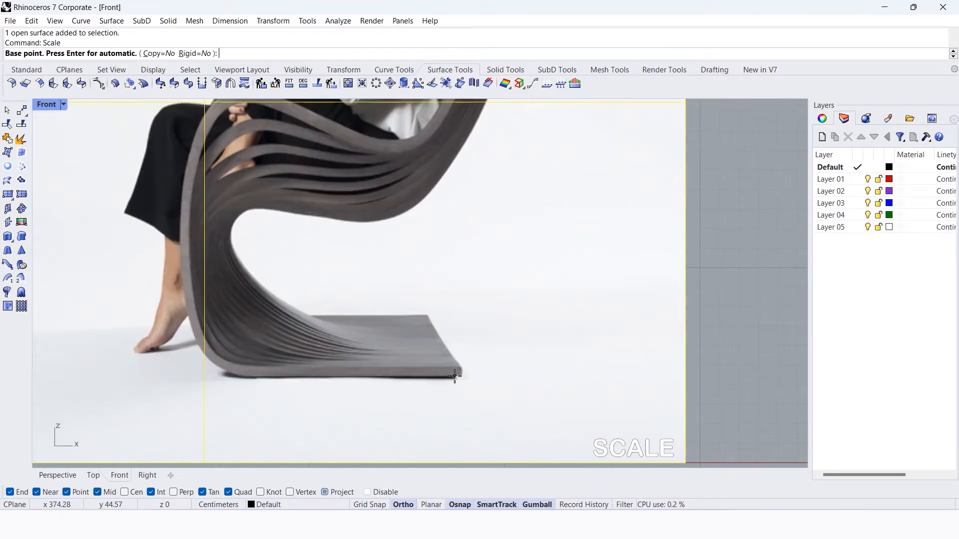
click(457, 375)
scroll(460, 268, down, 5)
scroll(458, 170, up, 5)
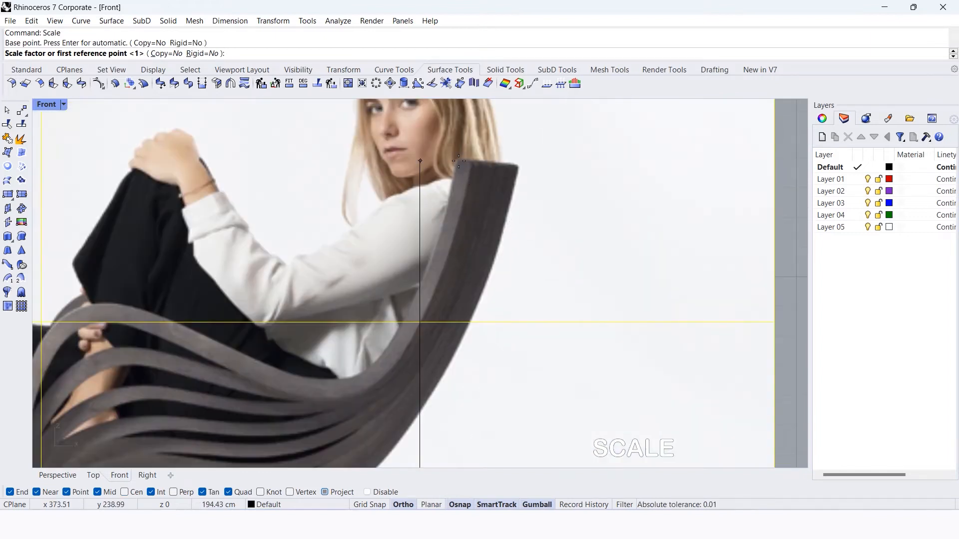
click(458, 161)
text(85)
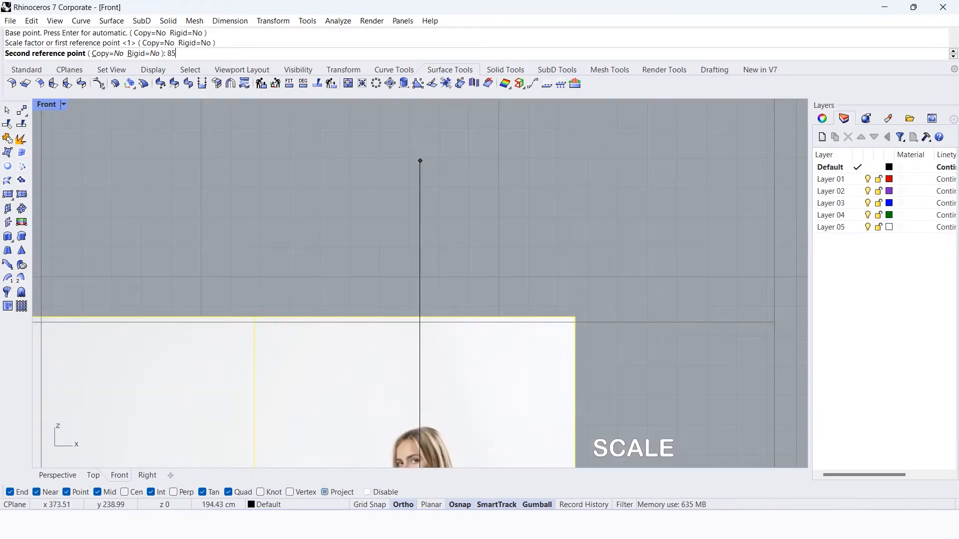
text(.3)
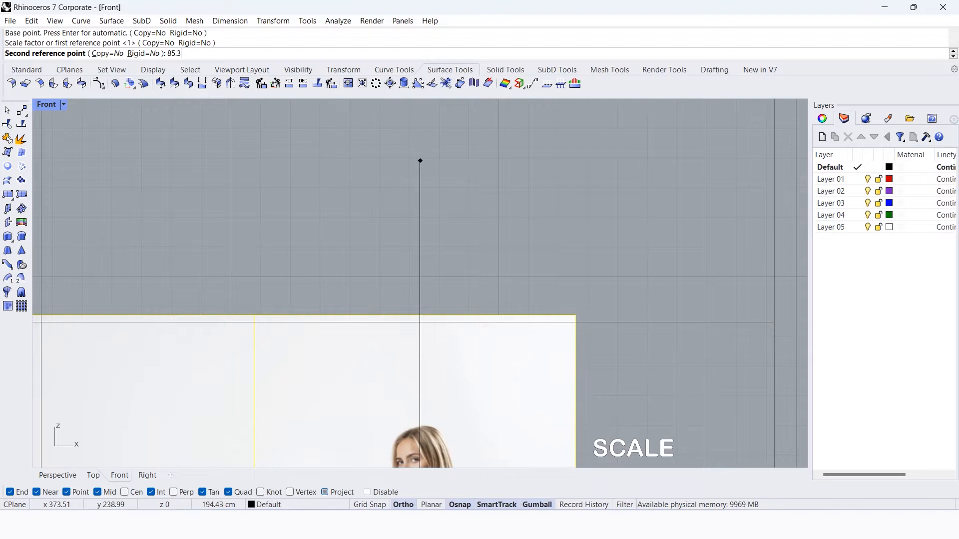
key(Return)
Step: Check the scaled chair's overall height with a dimension from its base to the top of the backrest
scroll(458, 161, down, 10)
click(598, 296)
scroll(401, 341, up, 10)
text(dim)
key(Return)
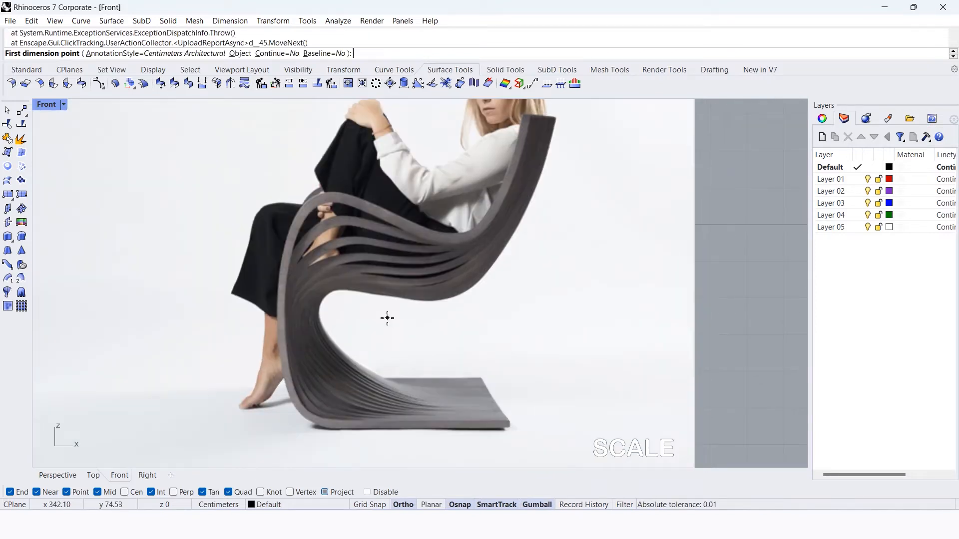
click(416, 429)
click(418, 116)
key(Escape)
scroll(404, 307, down, 8)
scroll(465, 283, down, 2)
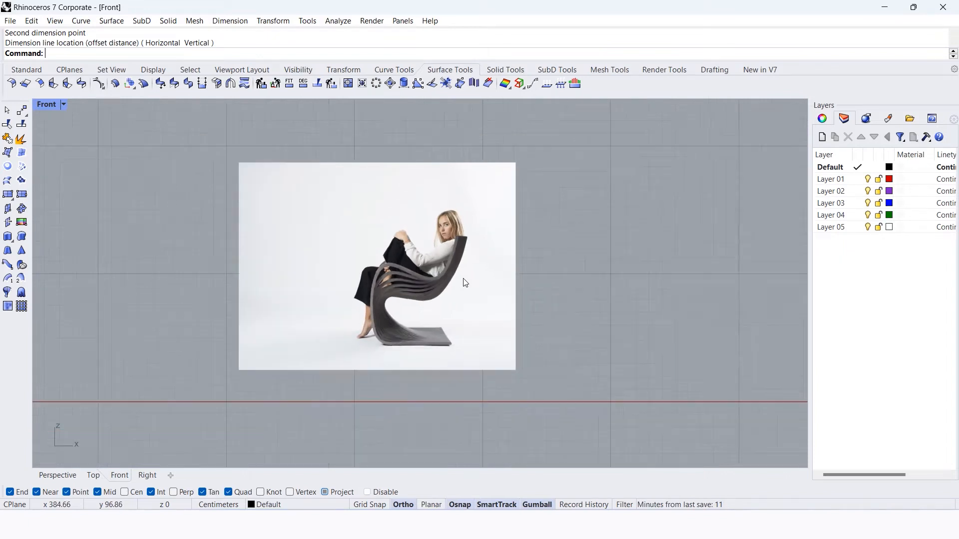
Step: Open the render tools to reach the material settings for the reference picture
scroll(466, 283, down, 2)
right_drag(490, 272, 449, 250)
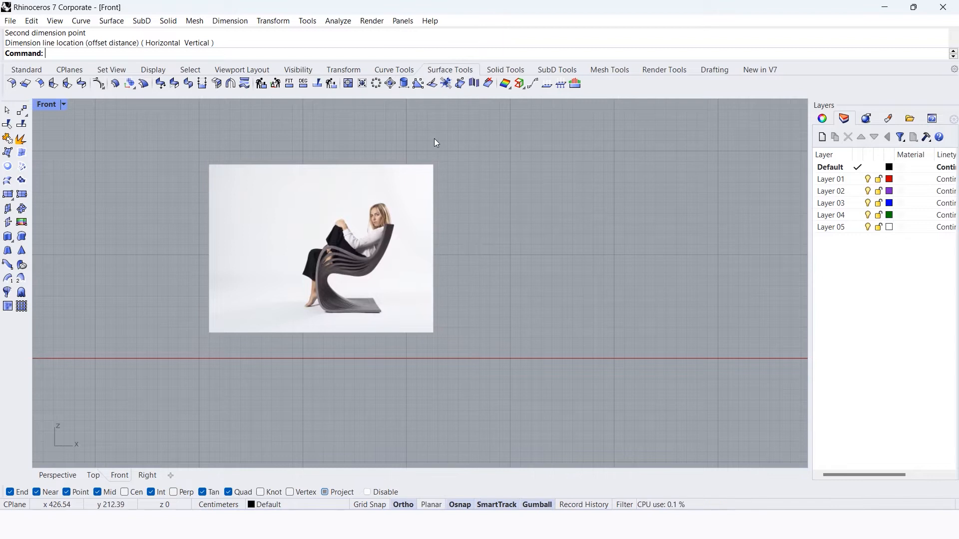
text(To)
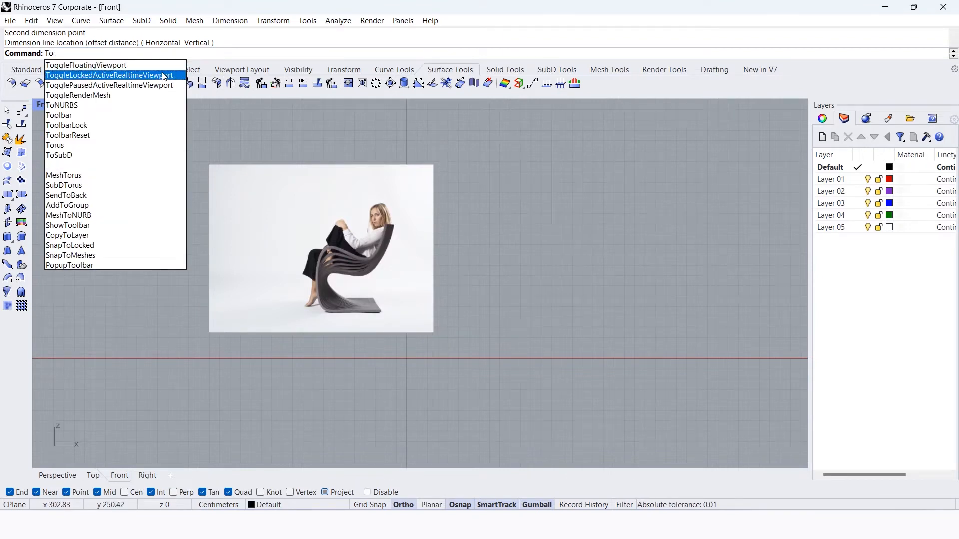
key(Escape)
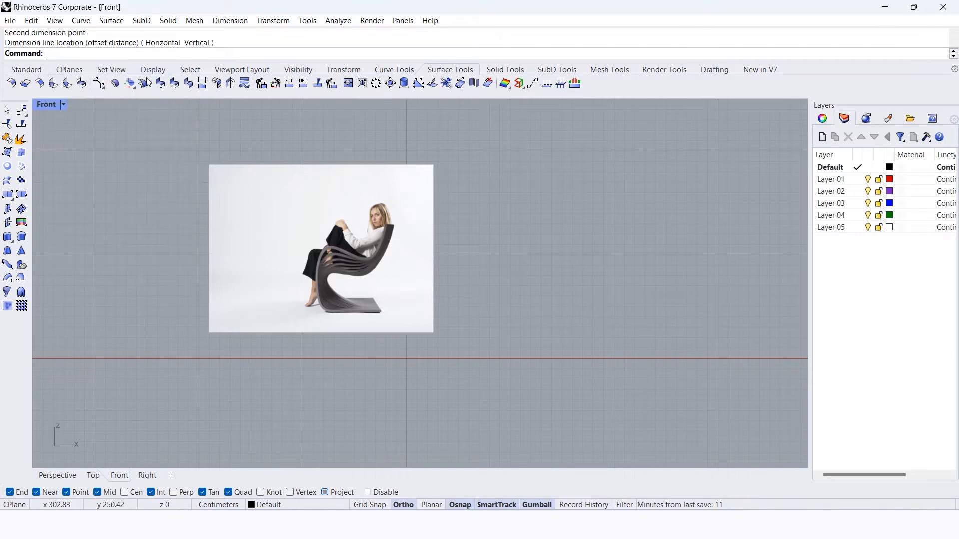
click(26, 74)
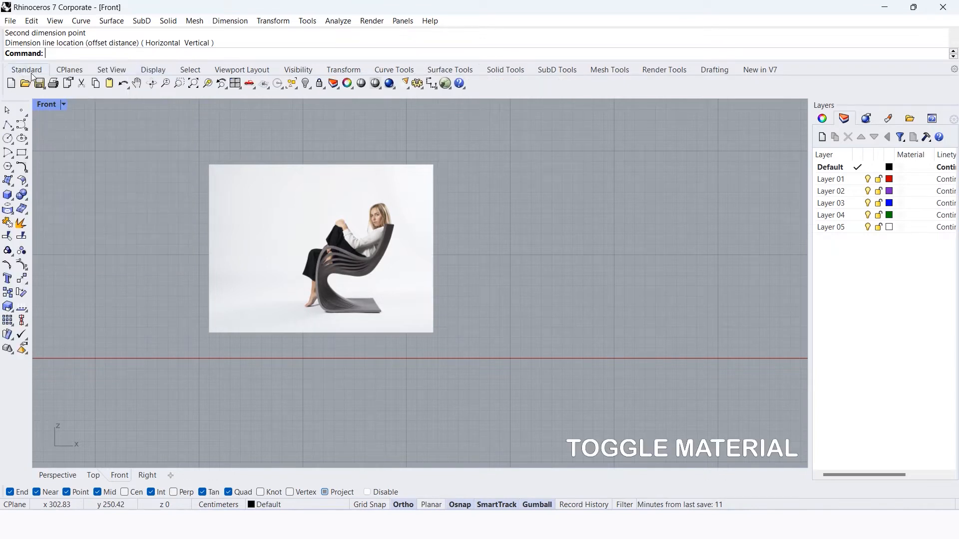
click(390, 85)
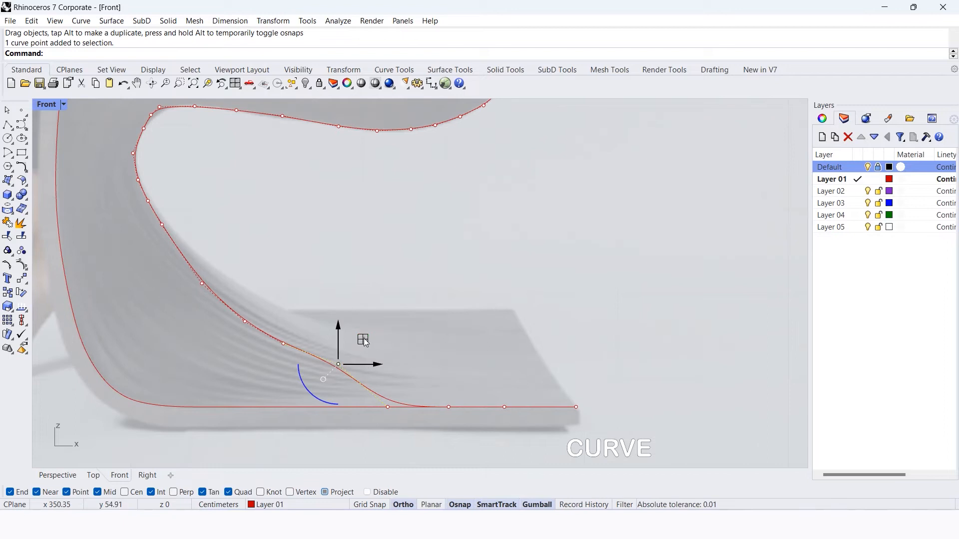
Step: Adjust the control point where the inner profile curve runs down to the base so the curve flows more smoothly
mouse_move(364, 342)
mouse_down()
mouse_move(355, 337)
mouse_move(354, 356)
mouse_up()
key(Escape)
scroll(386, 400, down, 6)
scroll(386, 399, down, 3)
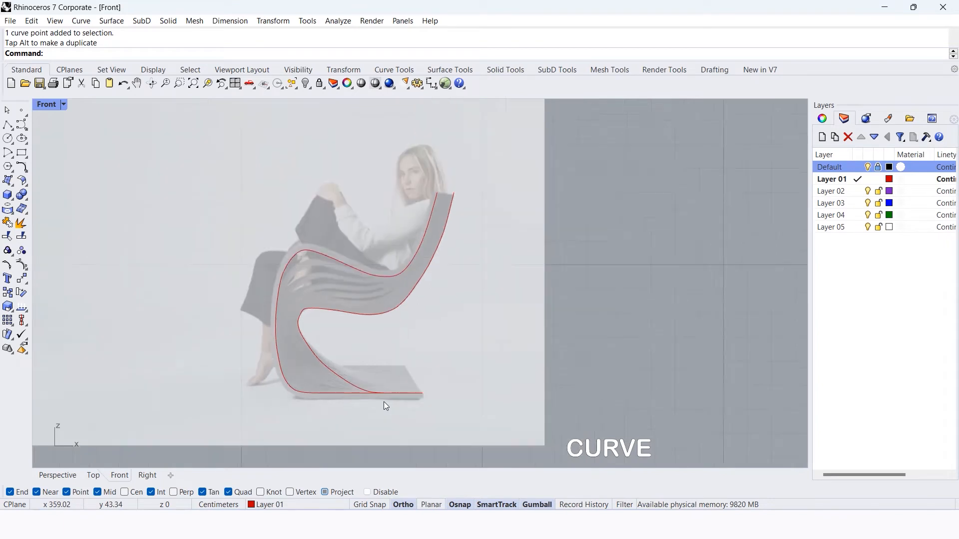
scroll(425, 389, up, 4)
click(336, 407)
key(Escape)
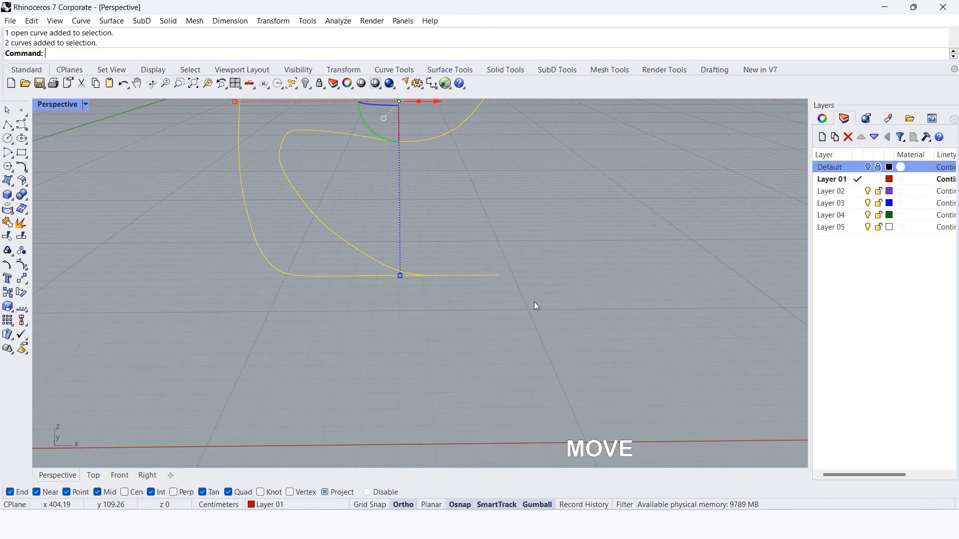
Step: Turn off Project snapping and move both profile curves from the end of their base line to the origin
text(M)
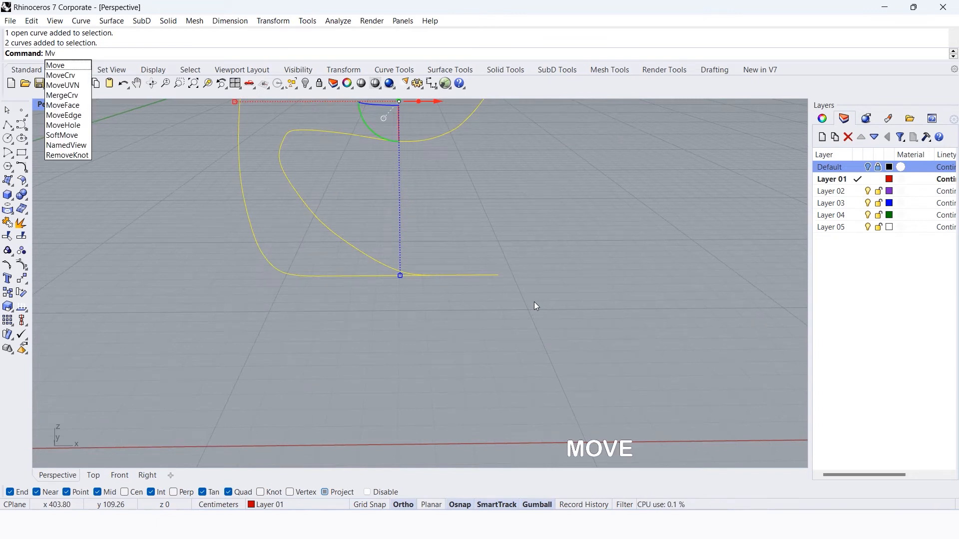
text(ove)
key(Return)
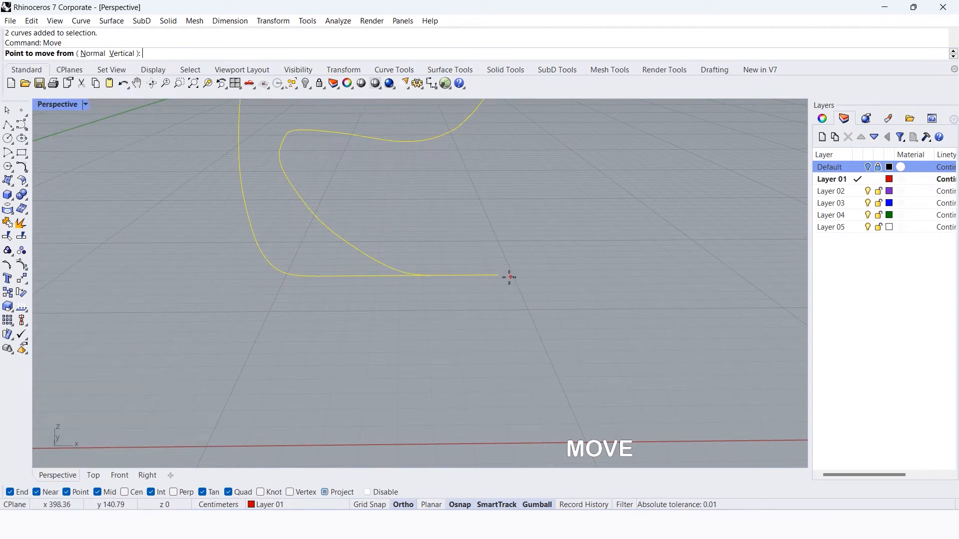
click(324, 492)
click(498, 275)
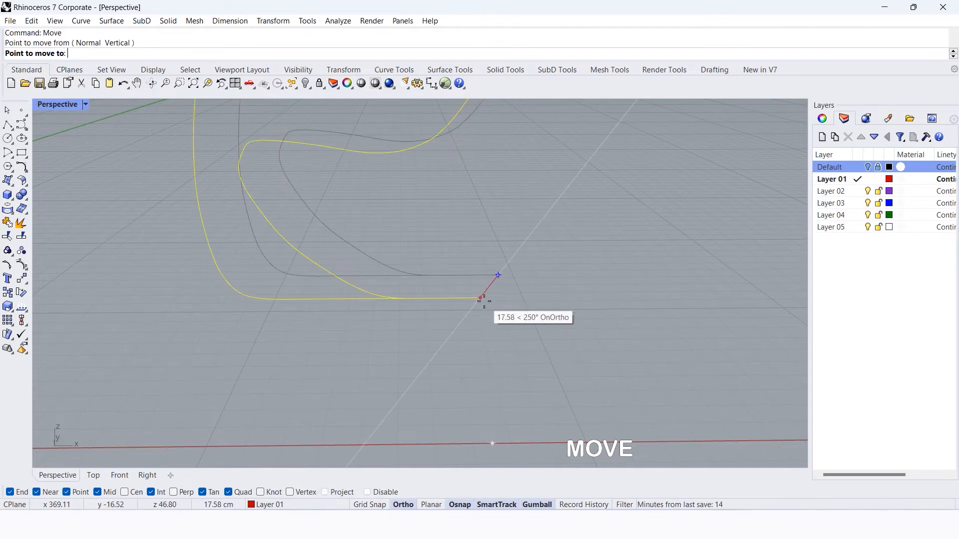
text(0,0)
key(Return)
Step: Copy the outer profile curve 68.5 cm along the Y axis
scroll(338, 328, down, 5)
click(337, 328)
scroll(338, 329, up, 5)
right_drag(338, 329, 305, 360)
click(295, 324)
right_drag(310, 312, 268, 324)
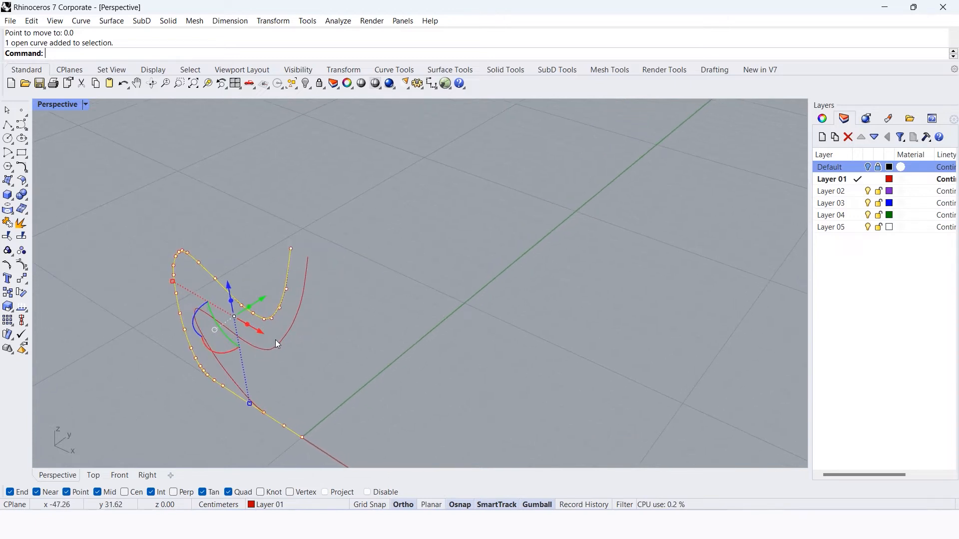
click(266, 299)
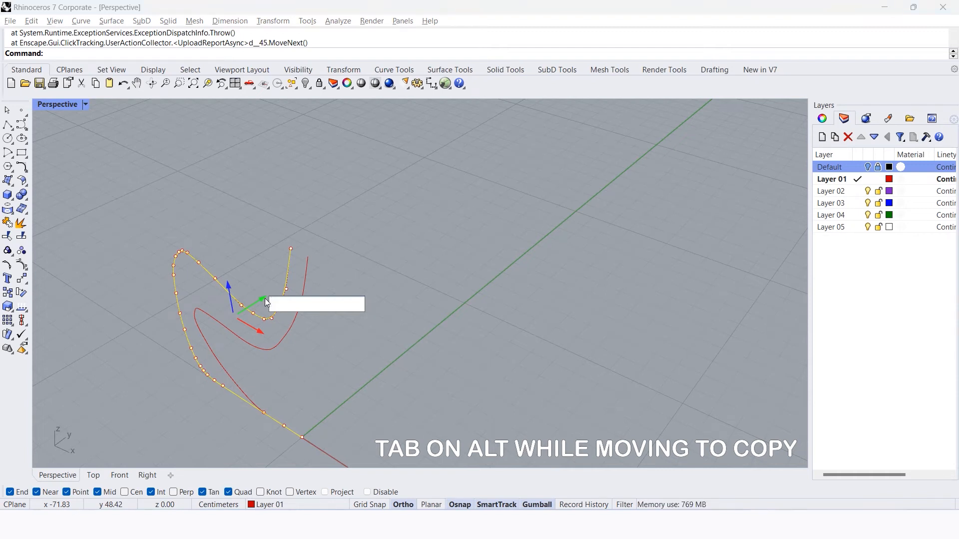
text(68.5)
key(Return)
Step: Draw a line joining the ends of the two outer profile curves, and select the inner profile curve between them
click(198, 318)
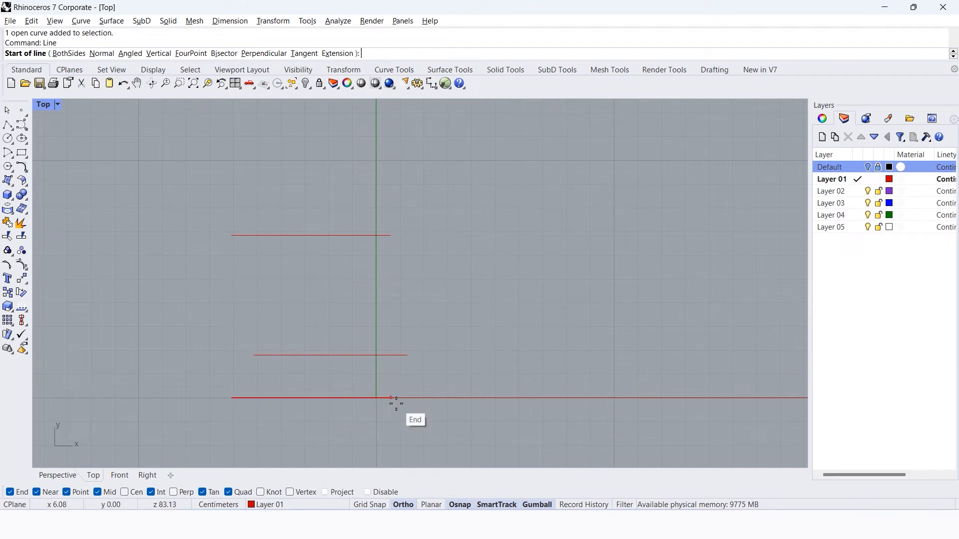
click(395, 397)
click(391, 236)
click(363, 355)
text(mi)
key(Return)
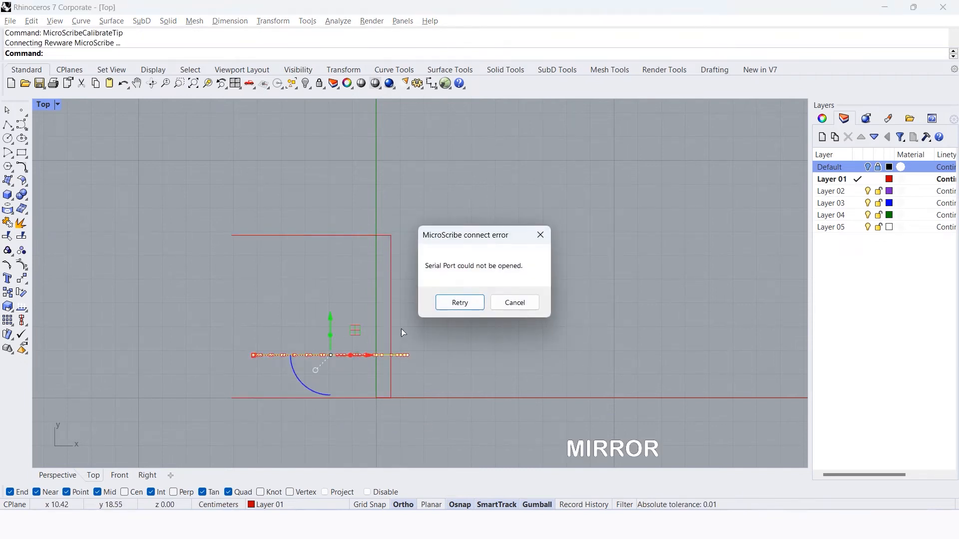
click(540, 235)
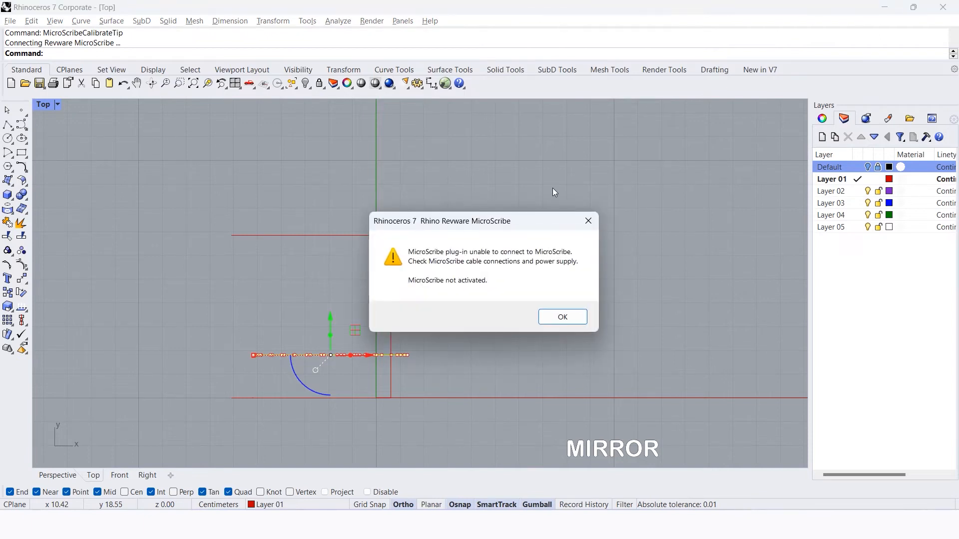
click(588, 221)
Step: Mirror a copy of the inner profile curve across the X-direction axis through the connecting line's midpoint
text(Mi)
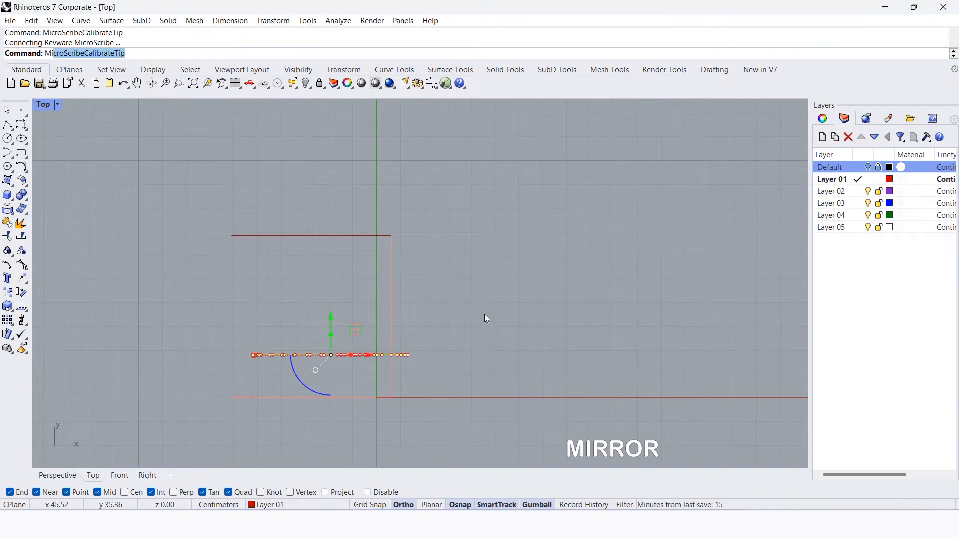
text(rror)
key(Return)
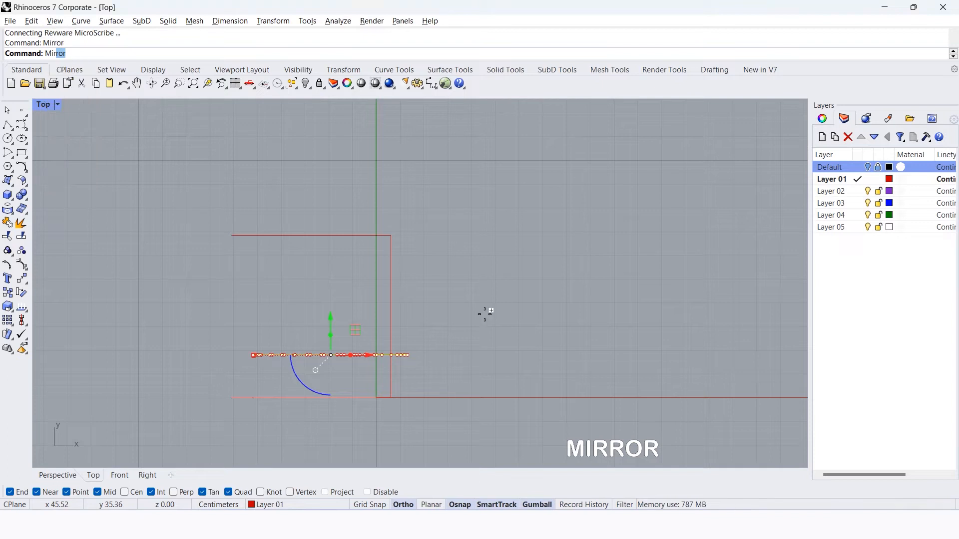
click(391, 317)
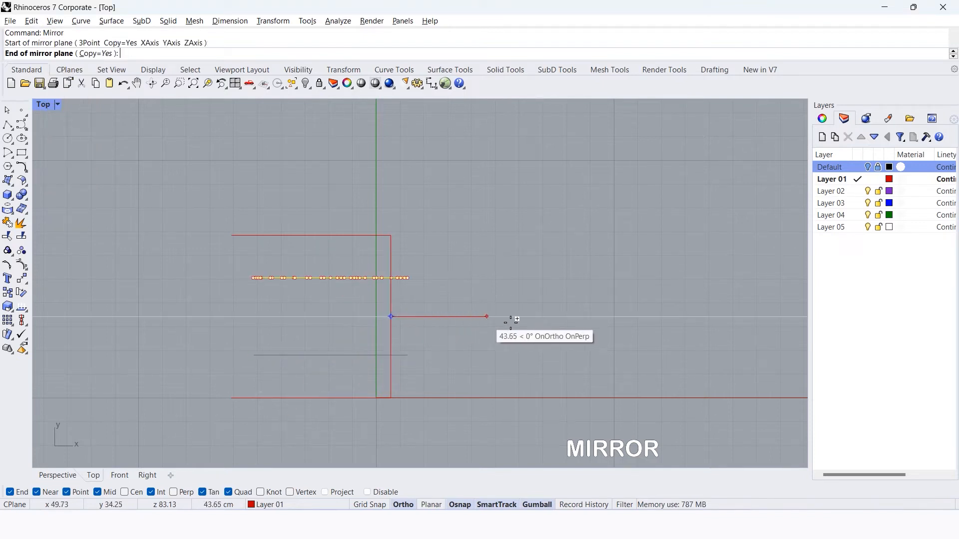
click(527, 317)
key(Escape)
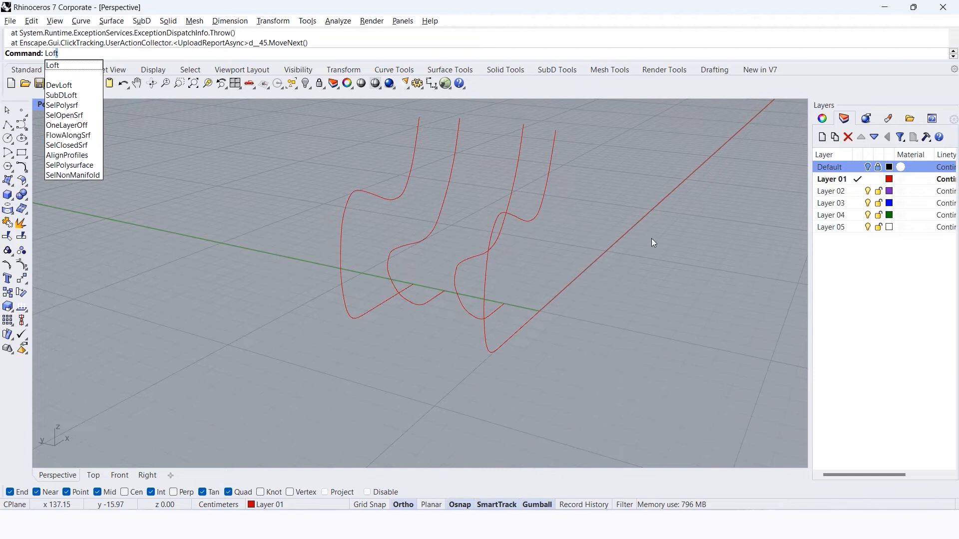
Step: Loft a surface through the four profile curves in sequence, using the Normal style without simplifying
key(Return)
scroll(609, 220, up, 3)
scroll(574, 220, down, 5)
scroll(557, 207, up, 5)
click(540, 246)
click(503, 243)
click(438, 242)
click(399, 241)
key(Return)
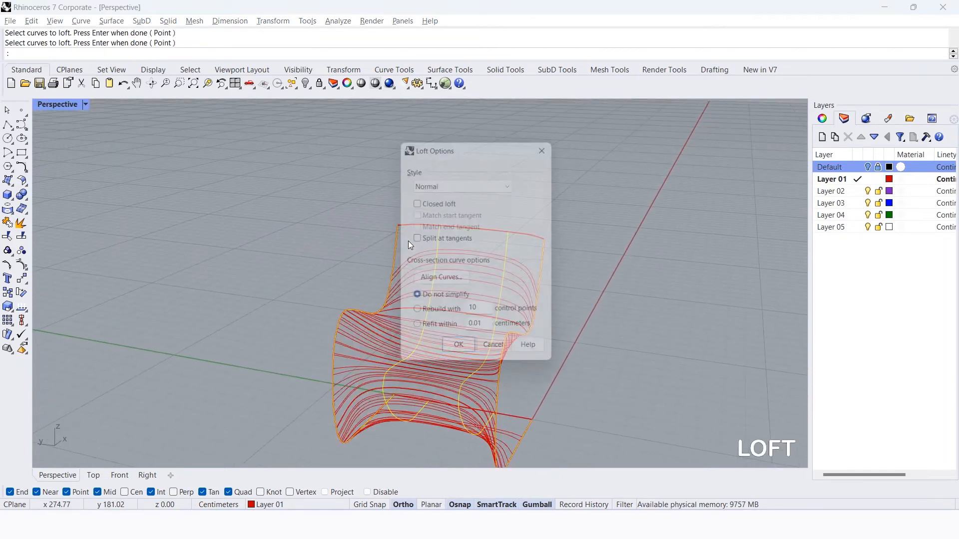
click(470, 356)
Step: Switch the Perspective viewport to Shaded display
click(86, 104)
click(120, 111)
right_drag(325, 227, 405, 265)
Step: Select all curves and hide them, leaving only the lofted chair surface
text(SelCrv)
key(Return)
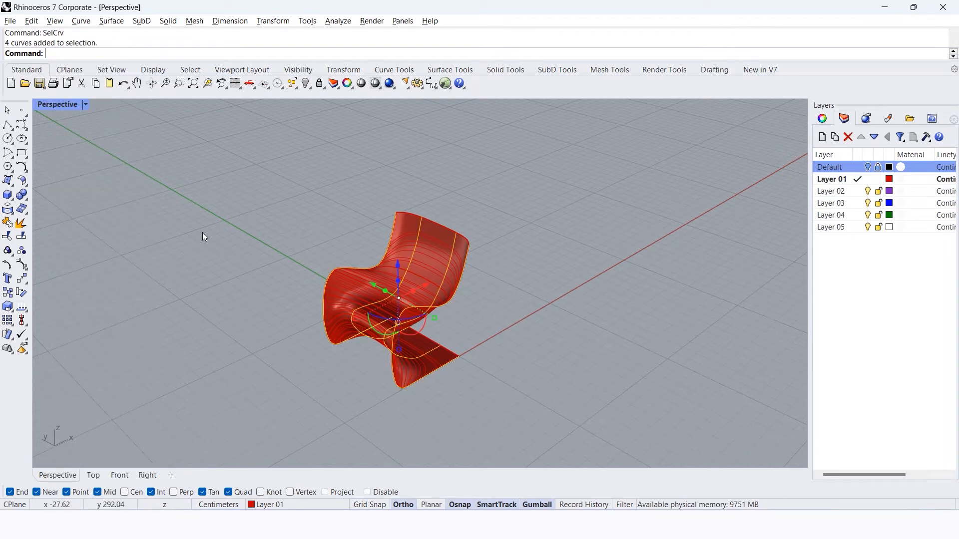
click(298, 69)
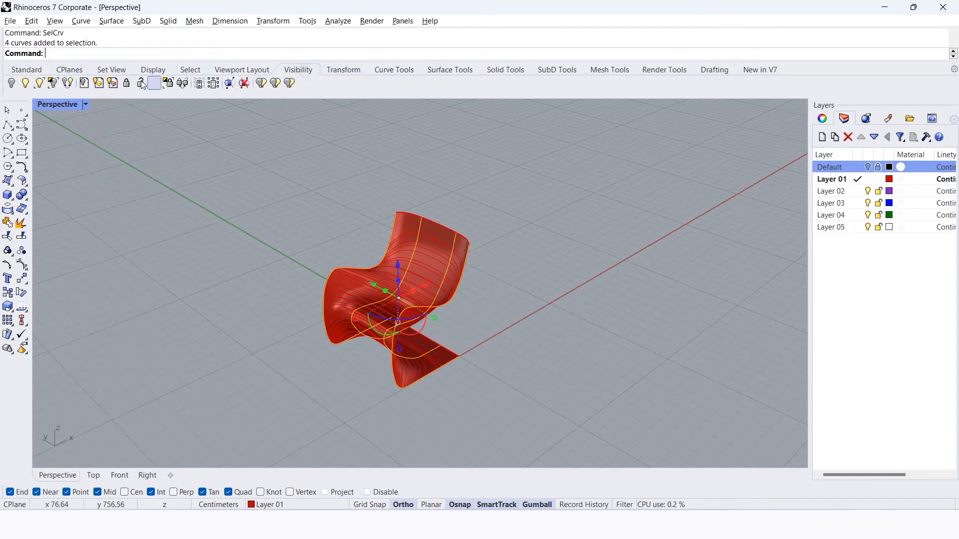
click(11, 83)
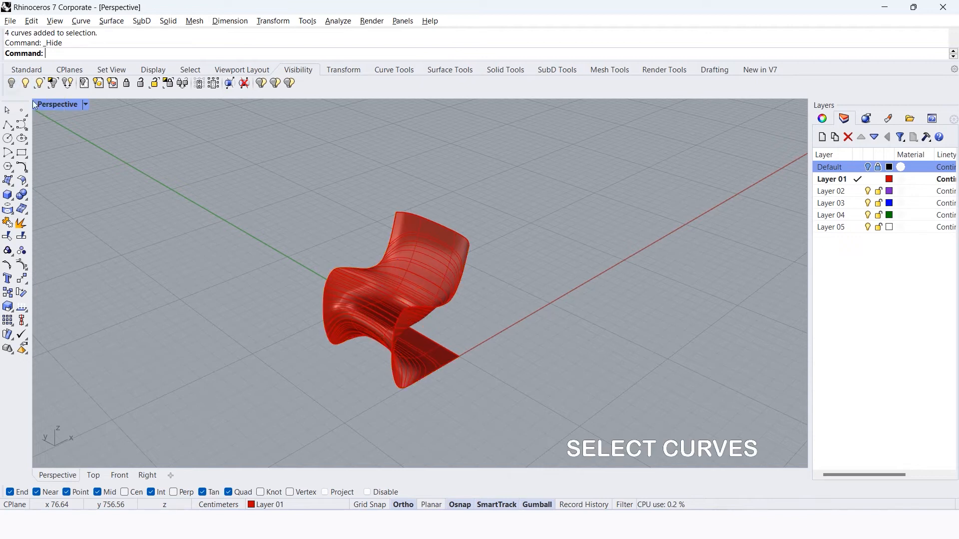
Step: Copy the front edge of the chair's base outward along the X axis as a separate curve
right_drag(464, 289, 320, 327)
scroll(399, 345, up, 6)
ctrl+shift+click(397, 352)
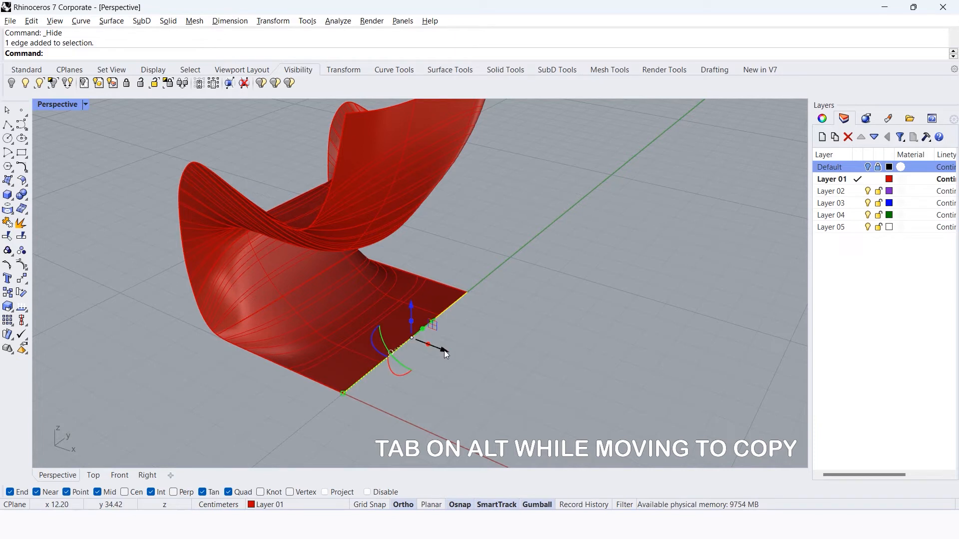
drag(442, 349, 543, 381)
click(544, 382)
Step: Simplify the copied base edge curve with SimplifyCrv
click(514, 352)
right_drag(562, 396, 544, 414)
text(SimplifyCrv)
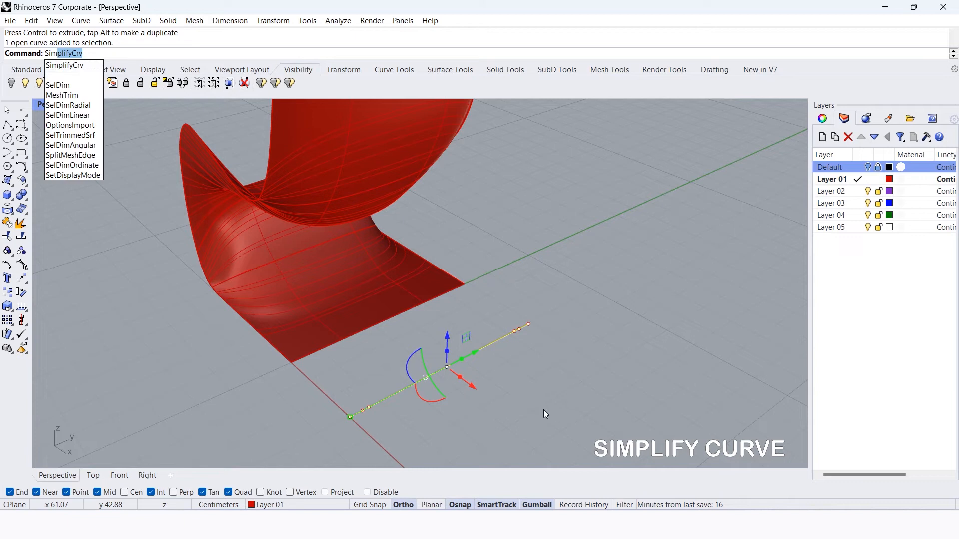
key(Return)
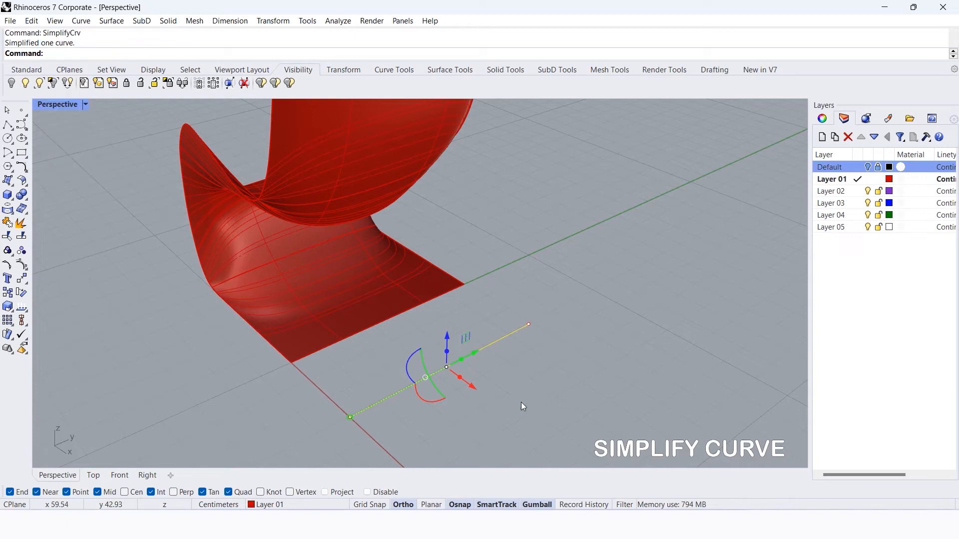
Step: Divide the copied base edge curve into 40 segments, marking its ends with points
click(419, 416)
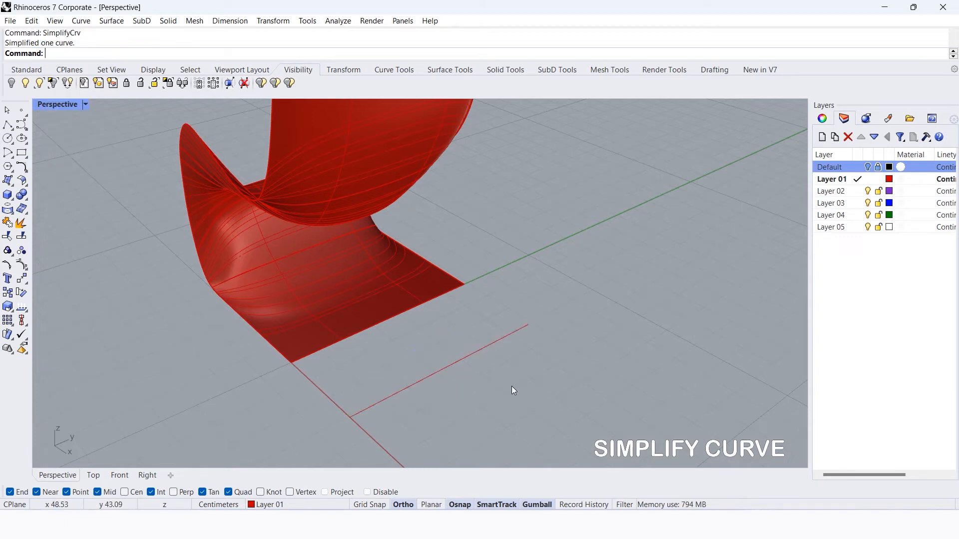
click(466, 360)
text(Divide)
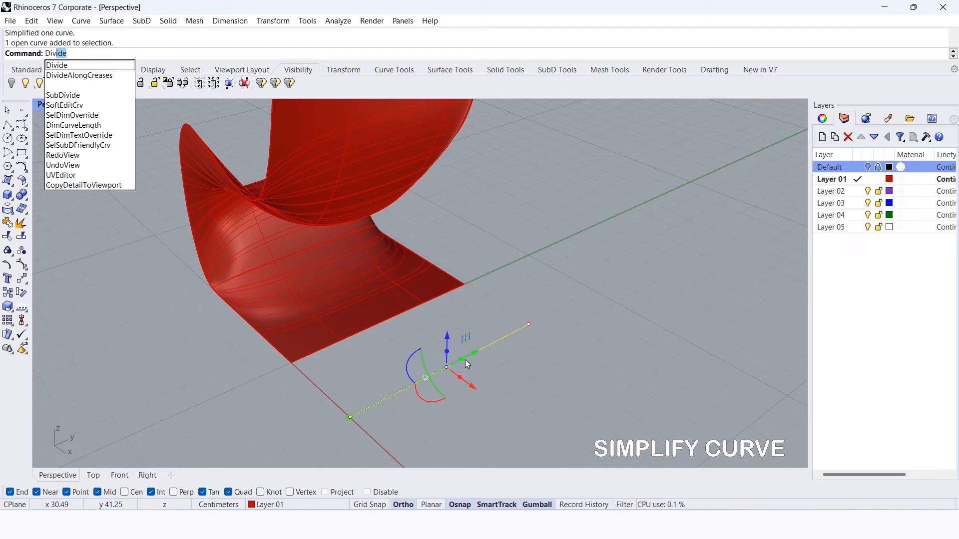
key(Return)
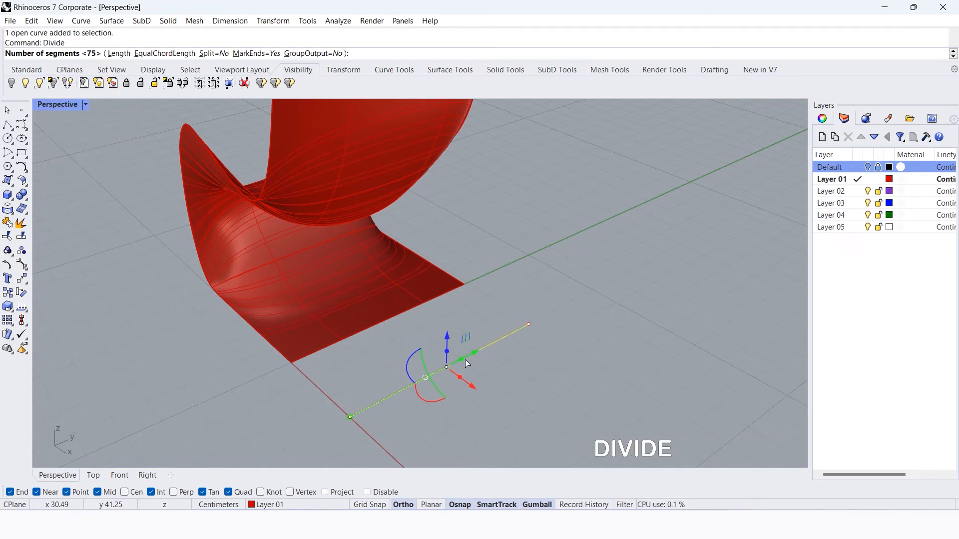
text(40)
key(Return)
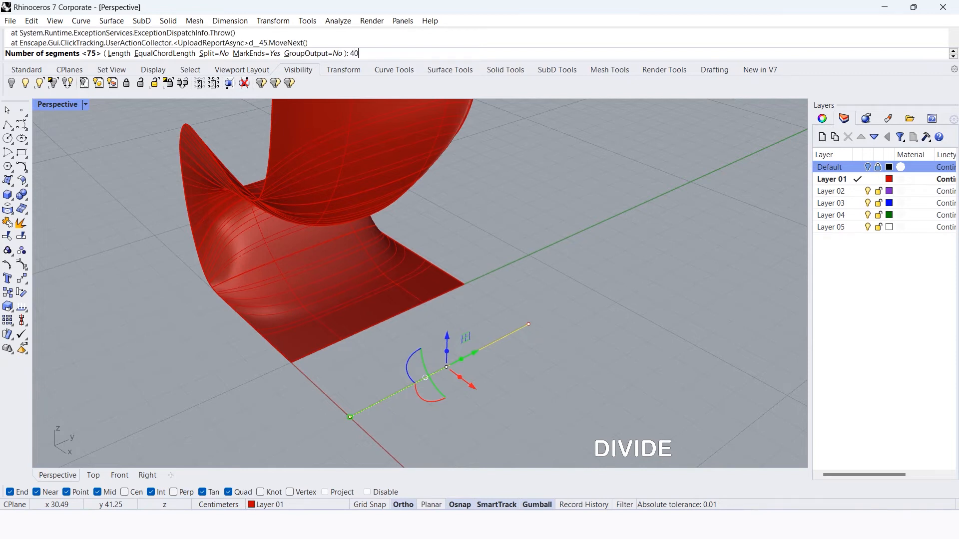
click(553, 393)
scroll(351, 411, up, 5)
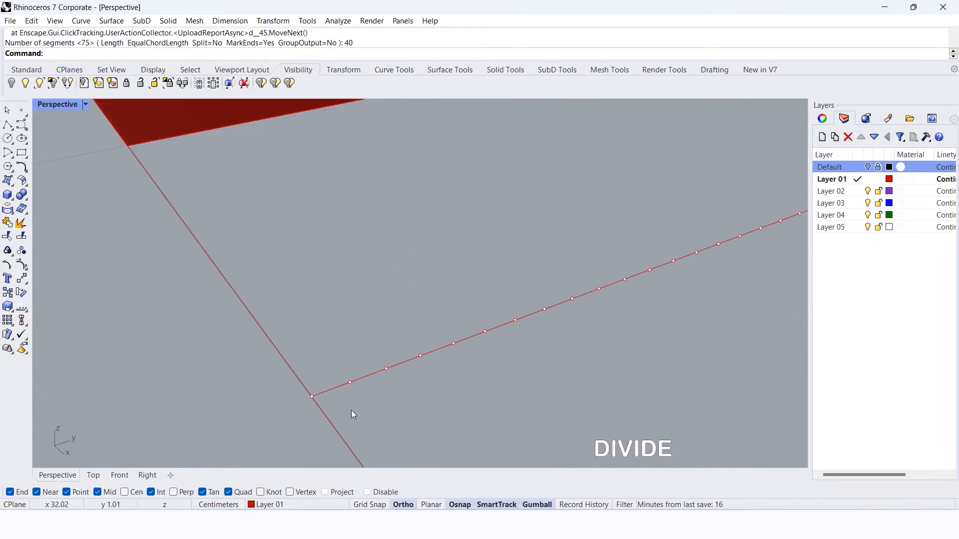
Step: Start a line at the division point at the copied curve's end on the X axis
text(line)
key(Return)
click(313, 396)
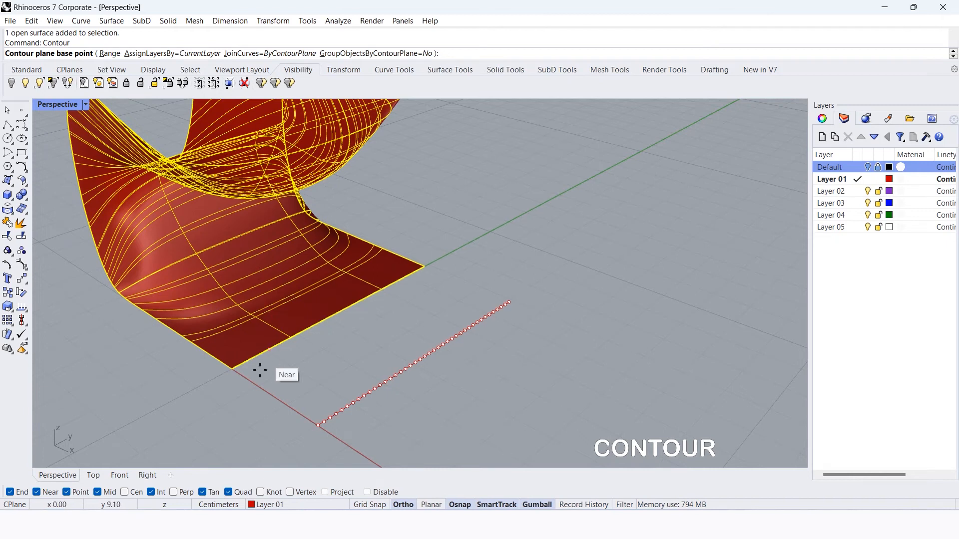
Step: Contour the chair surface along Y from the base's front corner, spaced by two adjacent division points, and move the contour curves aside along Y
click(233, 370)
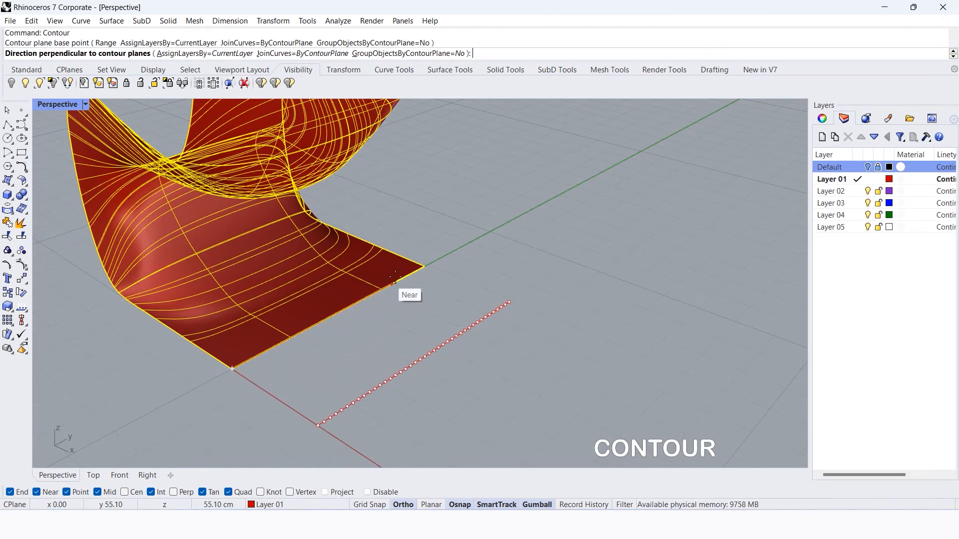
click(456, 252)
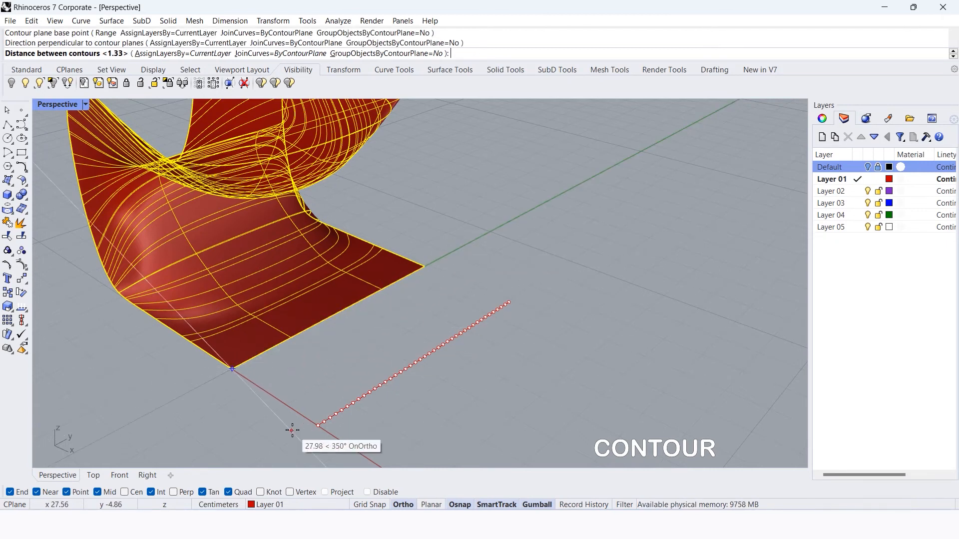
scroll(309, 430, up, 4)
click(327, 424)
click(337, 414)
scroll(350, 380, down, 10)
right_drag(320, 300, 457, 343)
scroll(398, 296, down, 4)
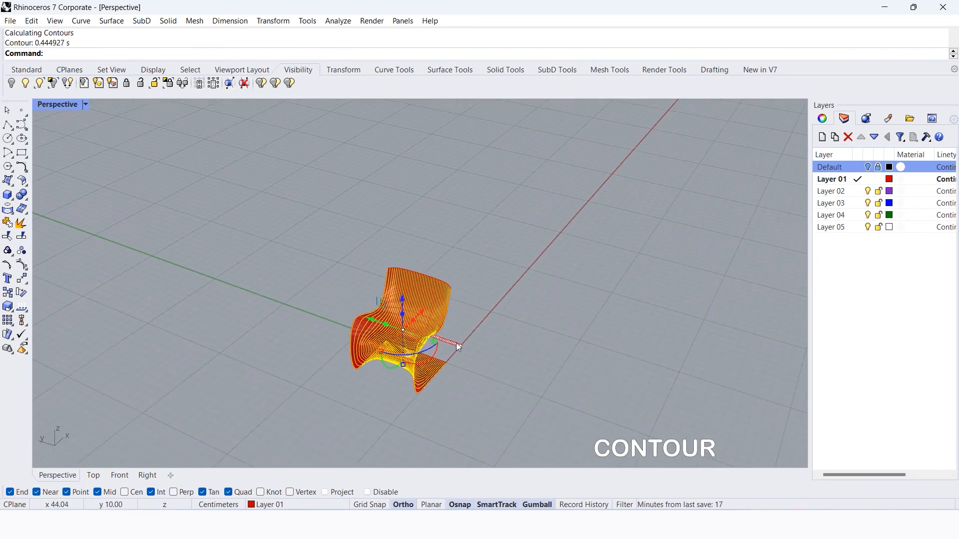
click(368, 319)
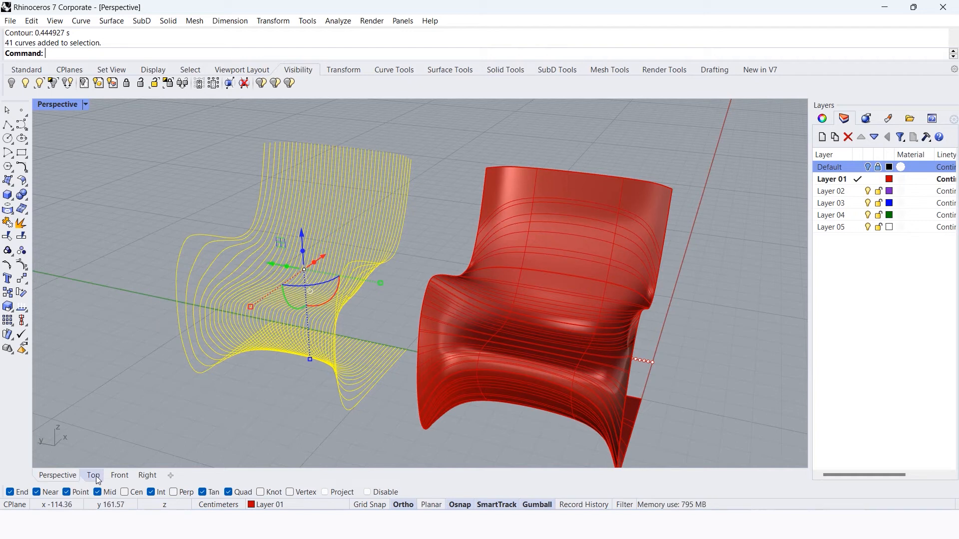
Step: Extrude the contour curves as open surfaces to both sides, entering the distance as 56/35/2
click(93, 475)
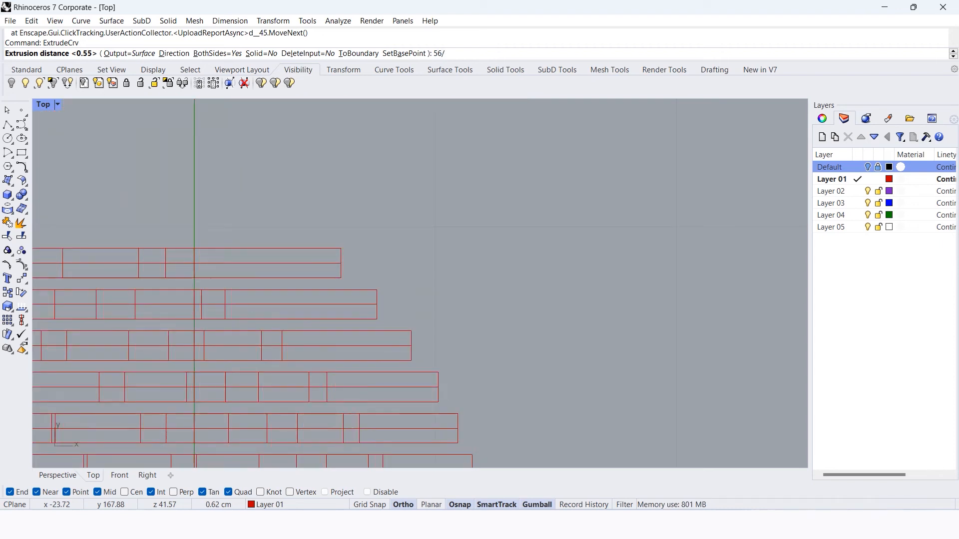
text(3)
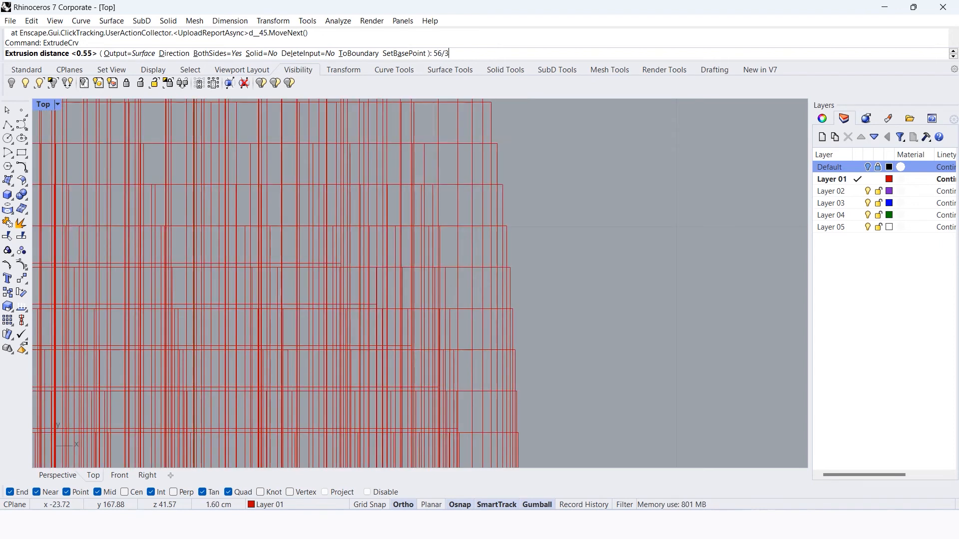
text(5/)
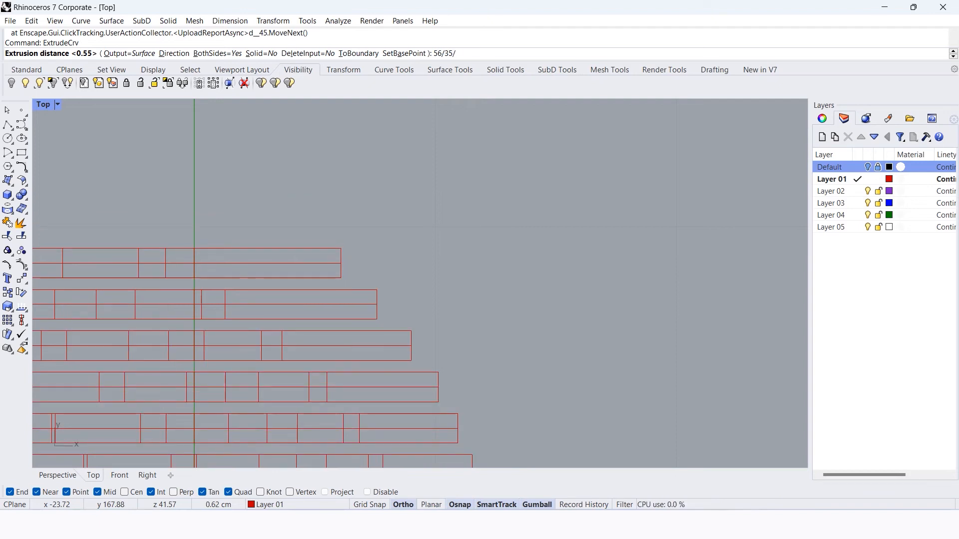
text(2)
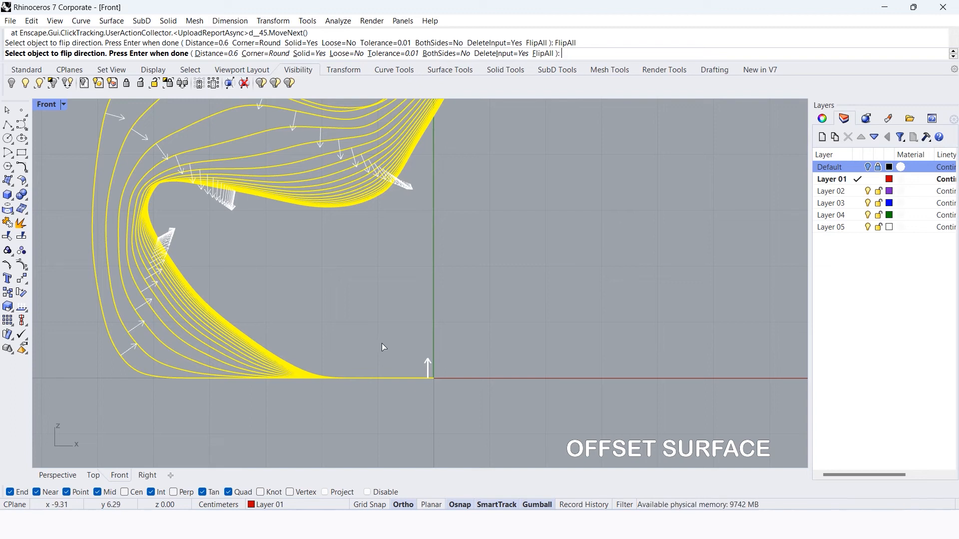
Step: Turn on the Default layer during the surface offset and examine the chair's slats in the reference picture in the Perspective view
click(868, 168)
scroll(515, 319, down, 5)
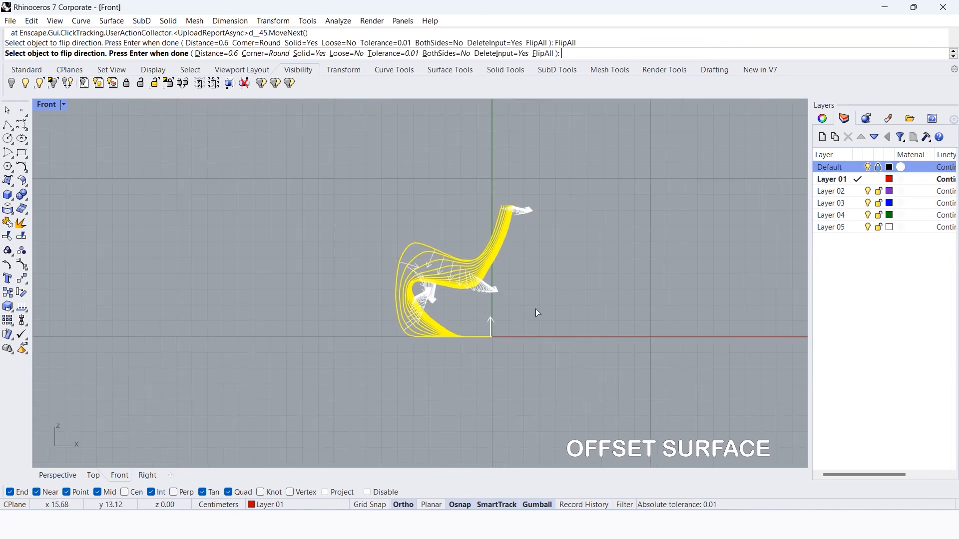
scroll(571, 287, up, 3)
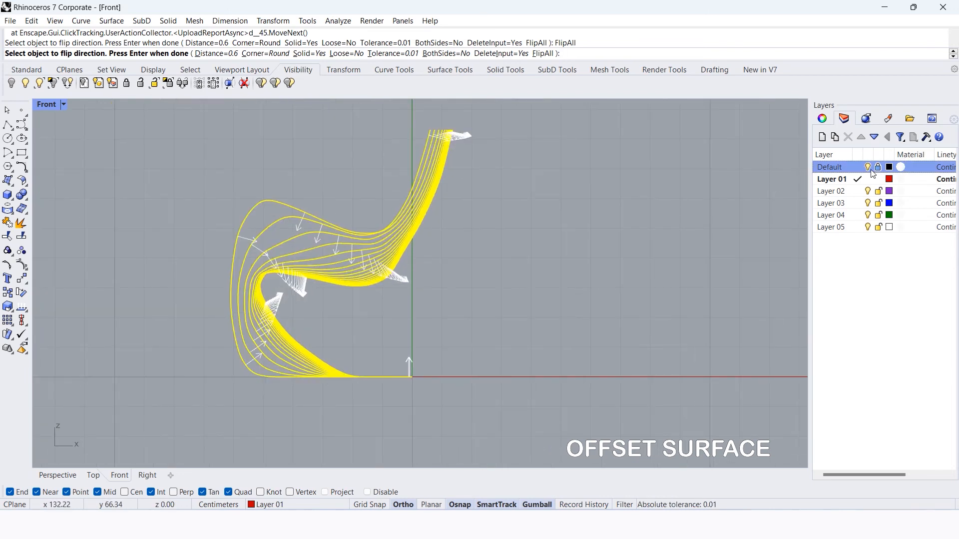
click(58, 475)
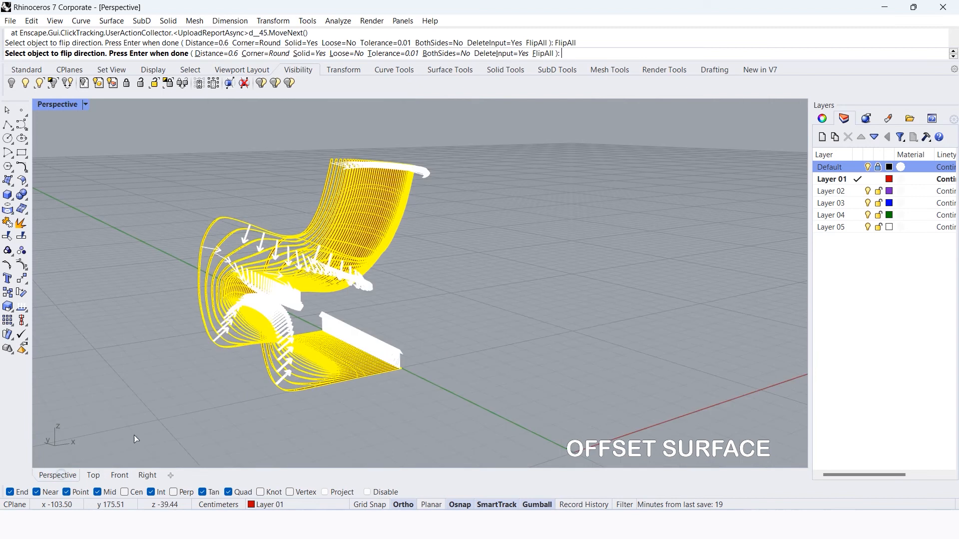
scroll(300, 334, down, 3)
scroll(609, 277, up, 8)
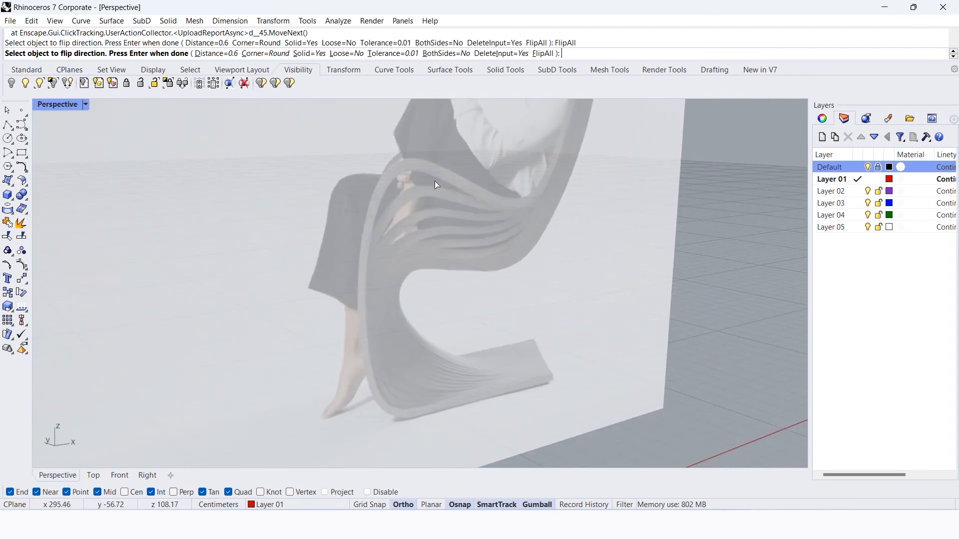